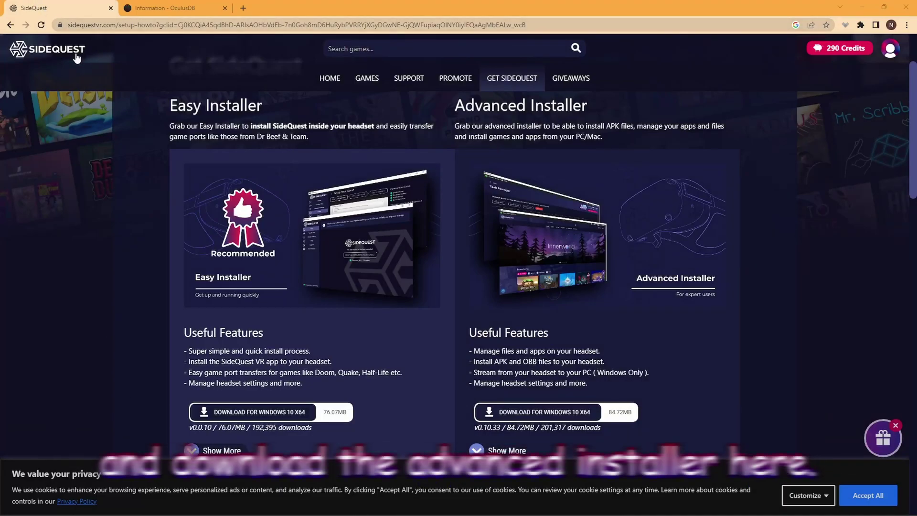
Download the Windows 10 x64 Advanced Installer and install SideQuest on the PC.
left_click(496, 417)
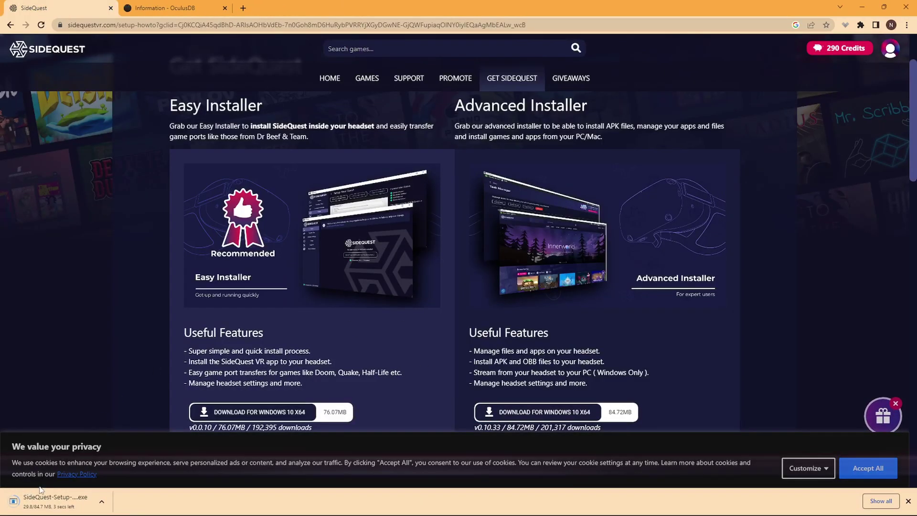
left_click(52, 507)
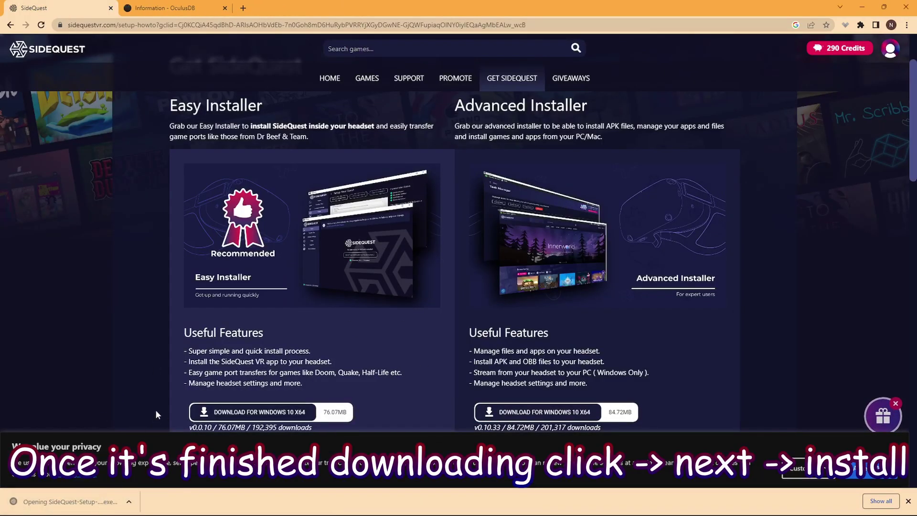
left_click(510, 340)
left_click(511, 339)
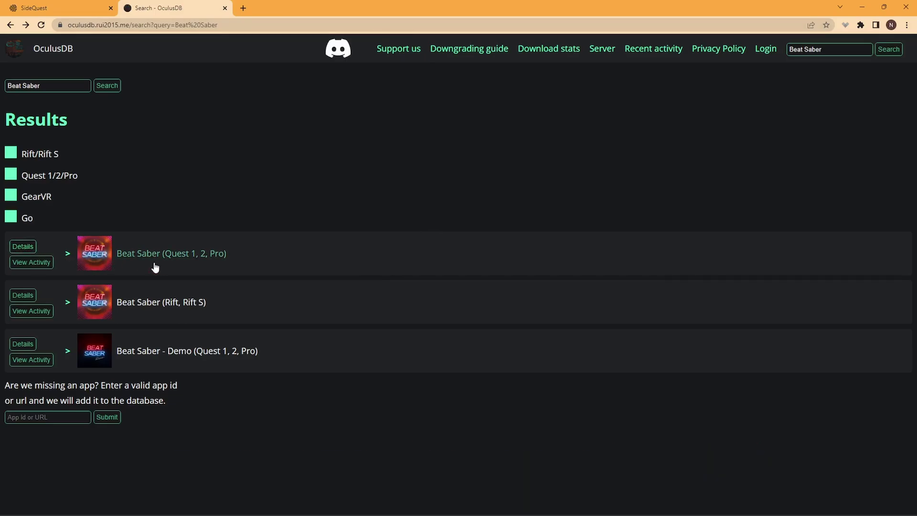
Download Beat Saber 1.25.1 from the Quest 1, 2, Pro version list on OculusDB.
left_click(24, 247)
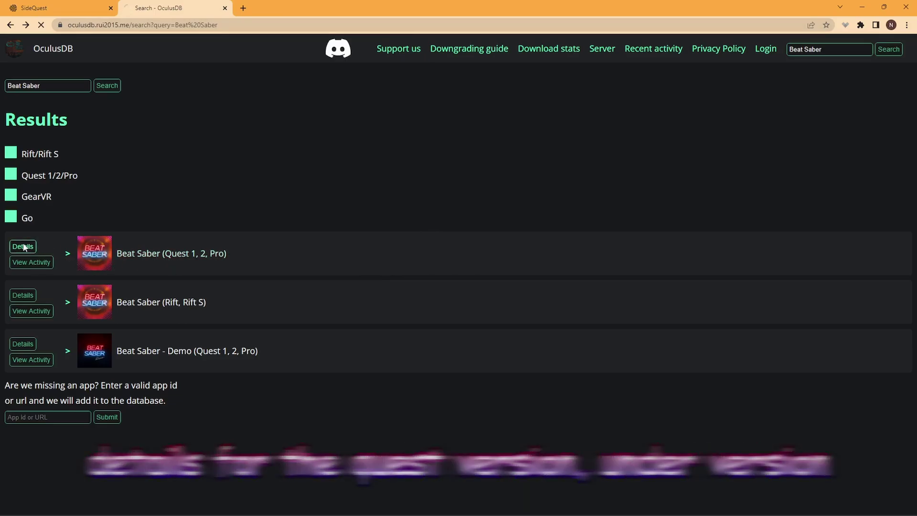
left_click(193, 196)
scroll(185, 271, "down", 5)
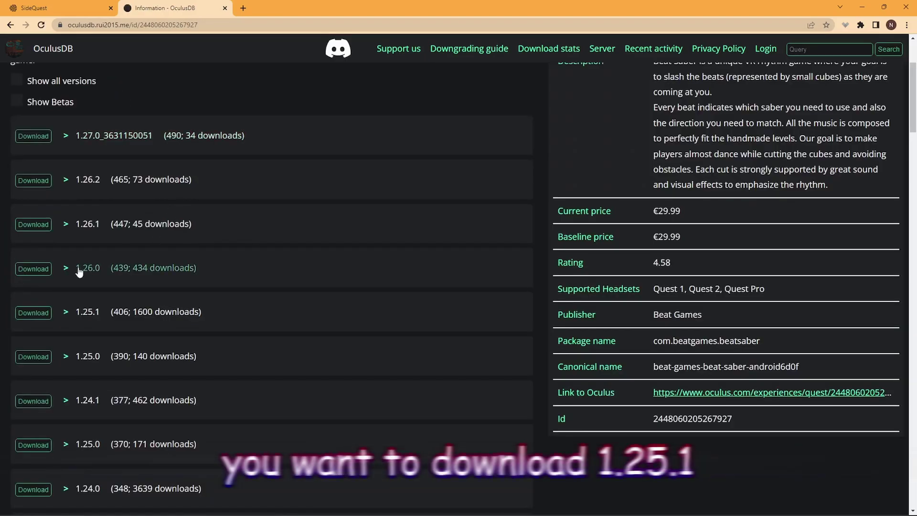
left_click(41, 317)
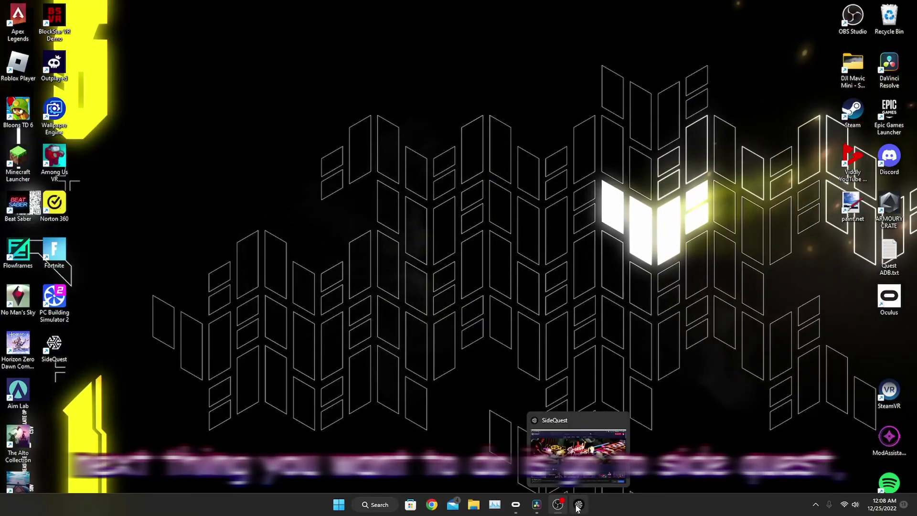
Uninstall the original Beat Saber from the headset's installed apps in SideQuest.
left_click(579, 505)
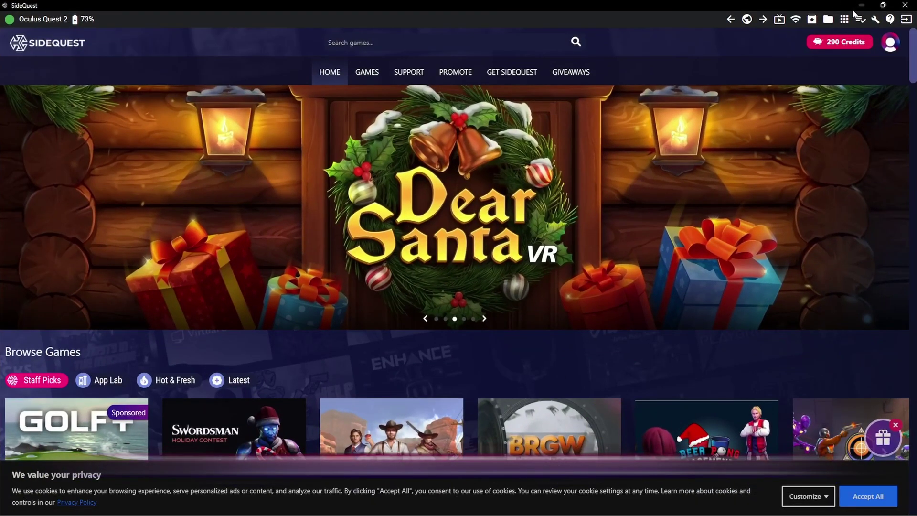
left_click(844, 20)
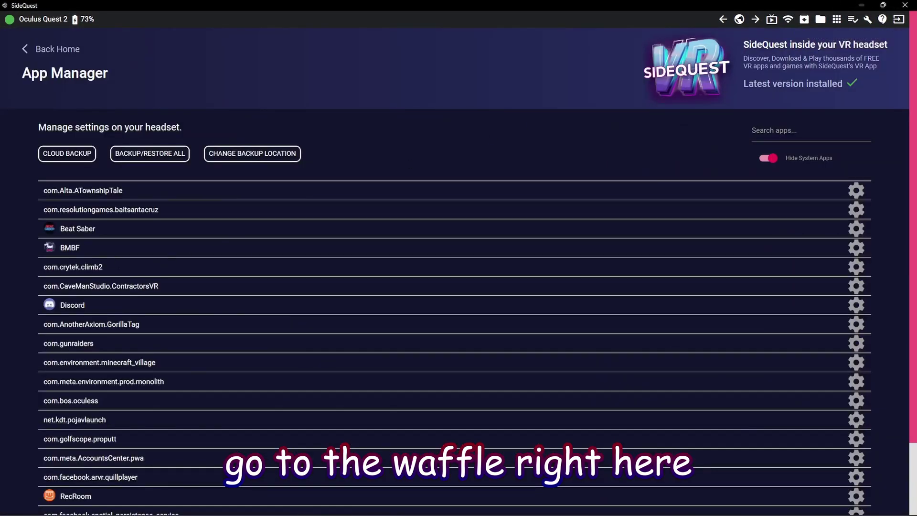
left_click(857, 229)
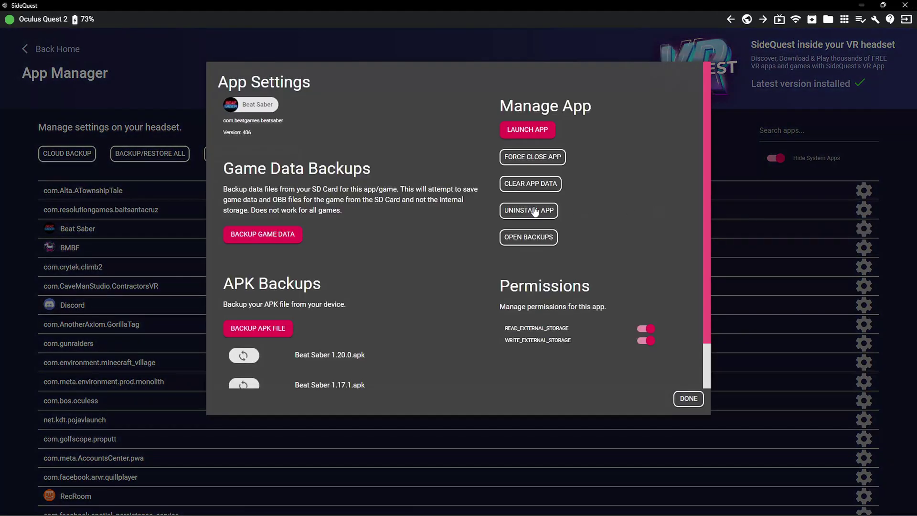
left_click(519, 211)
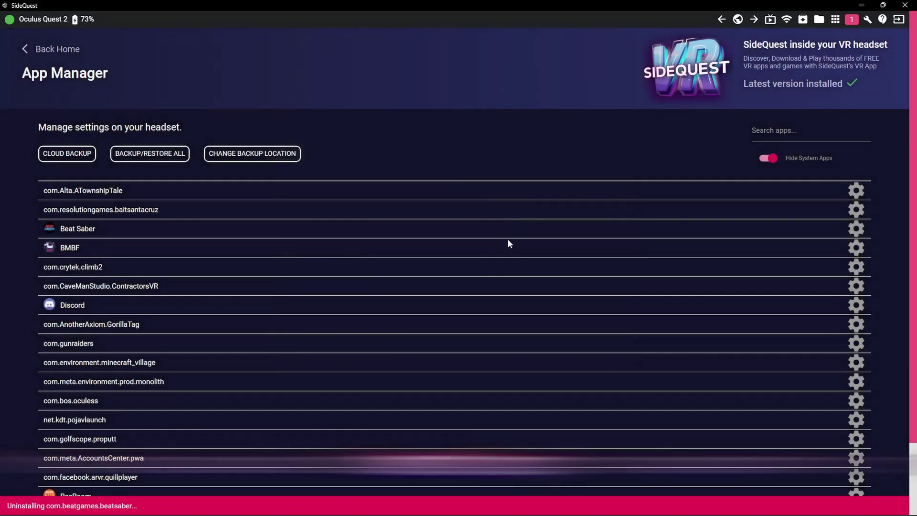
Install beat-saber.apk from the Downloads folder onto the Quest 2.
left_click(772, 19)
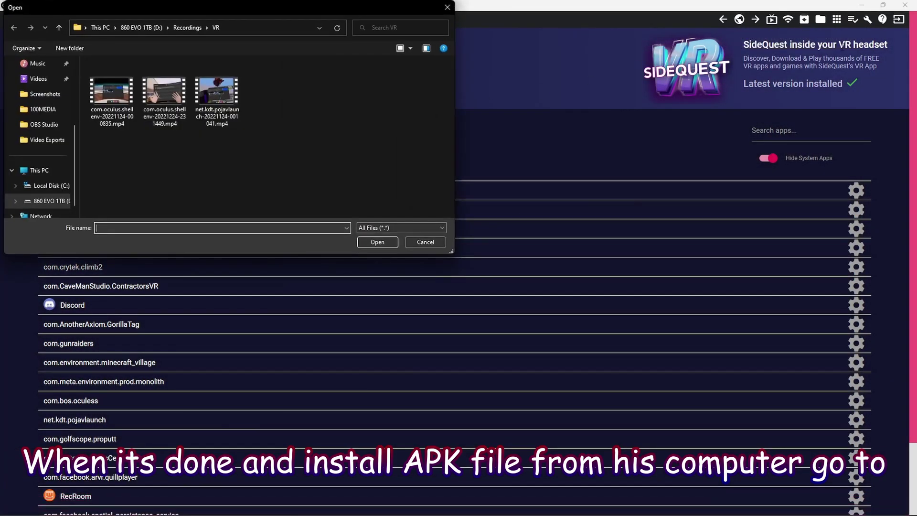
scroll(54, 84, "up", 3)
left_click(44, 124)
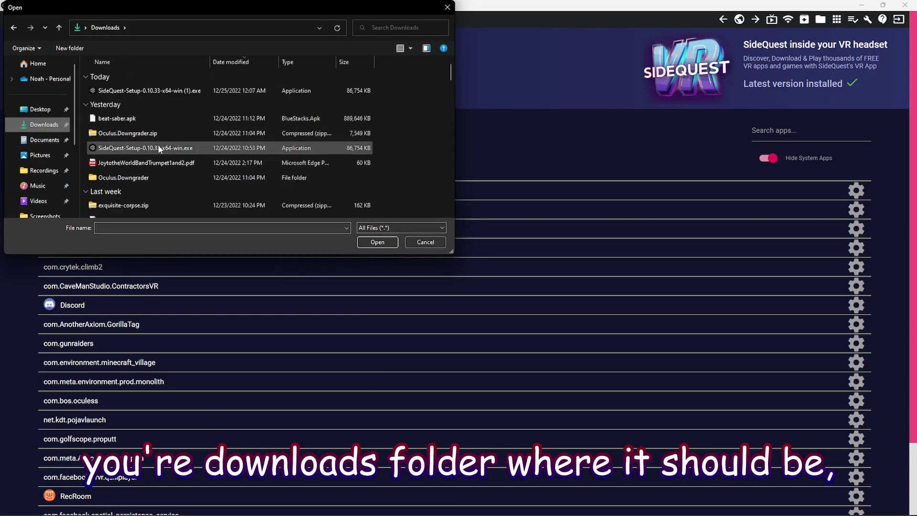
left_click(95, 120)
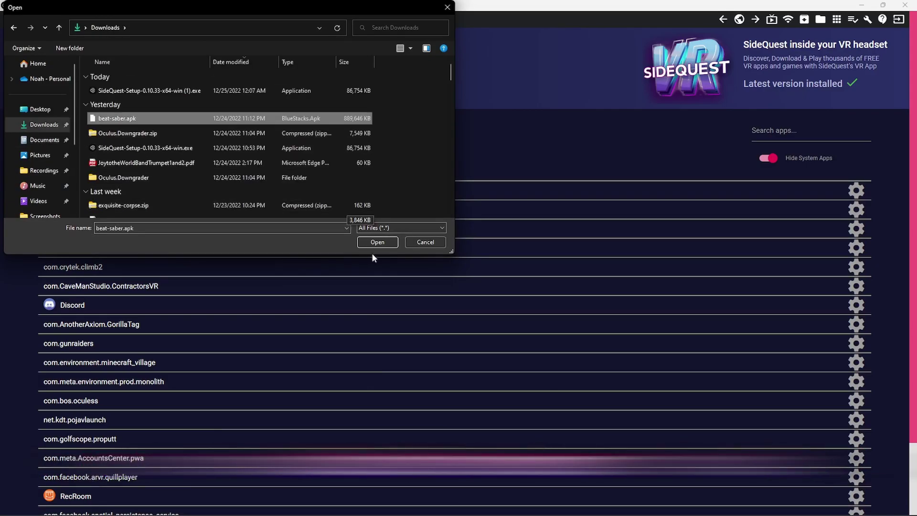
left_click(383, 244)
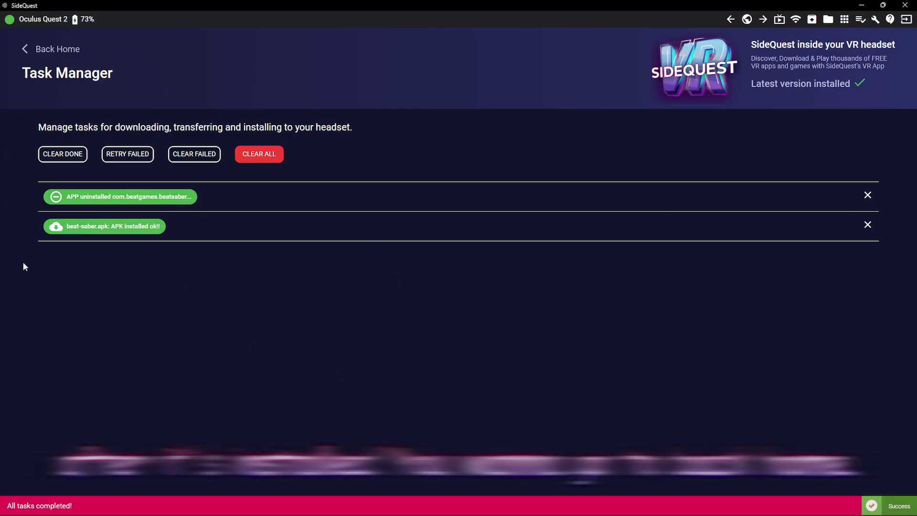
left_click(25, 50)
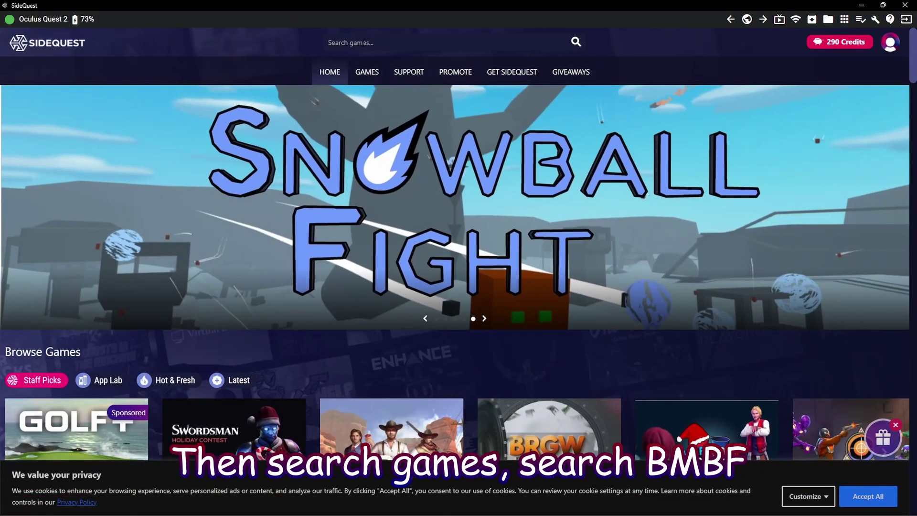
Search SideQuest for 'BMBF' and sideload the BMBF app onto the Quest 2.
left_click(363, 42)
type("BMBF")
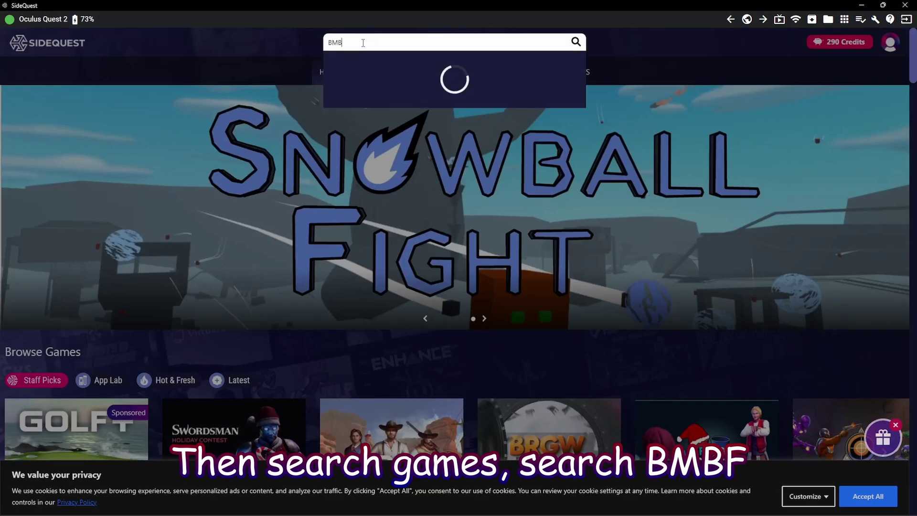
left_click(446, 78)
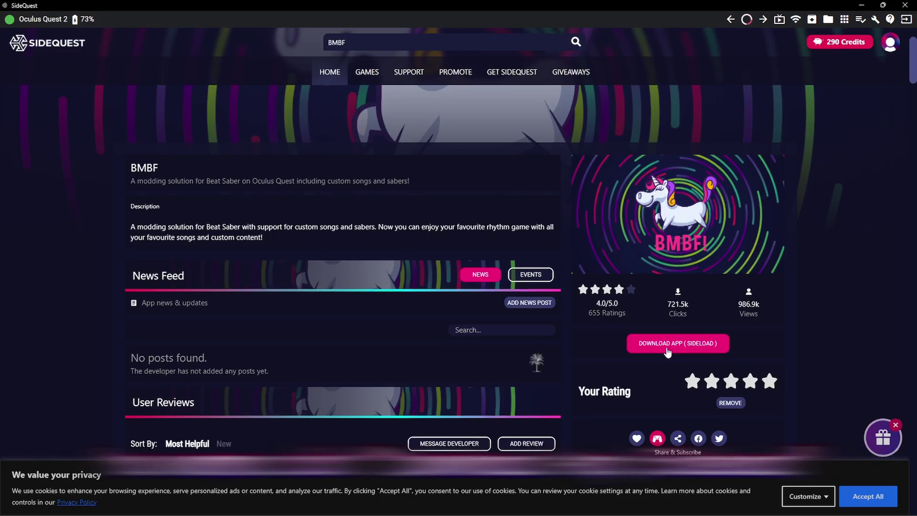
left_click(667, 344)
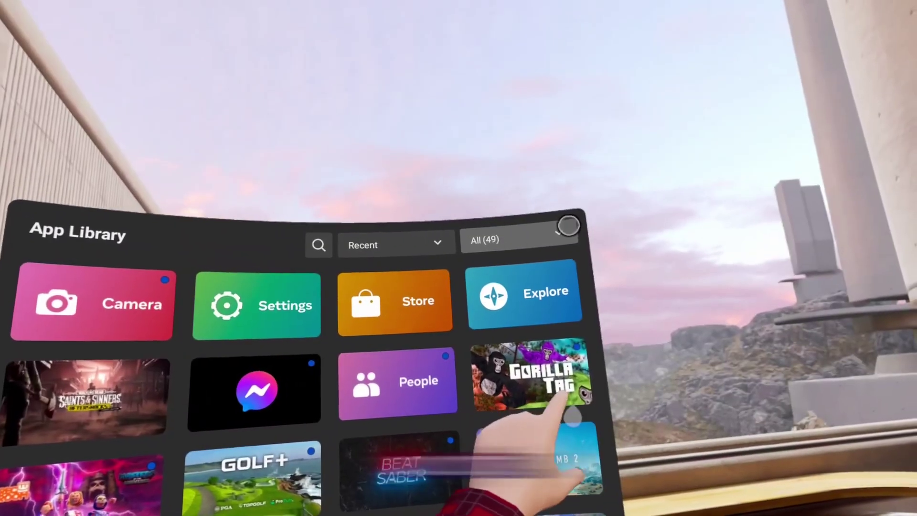
Filter the App Library to Unknown Sources and launch BMBF.
left_click(505, 231)
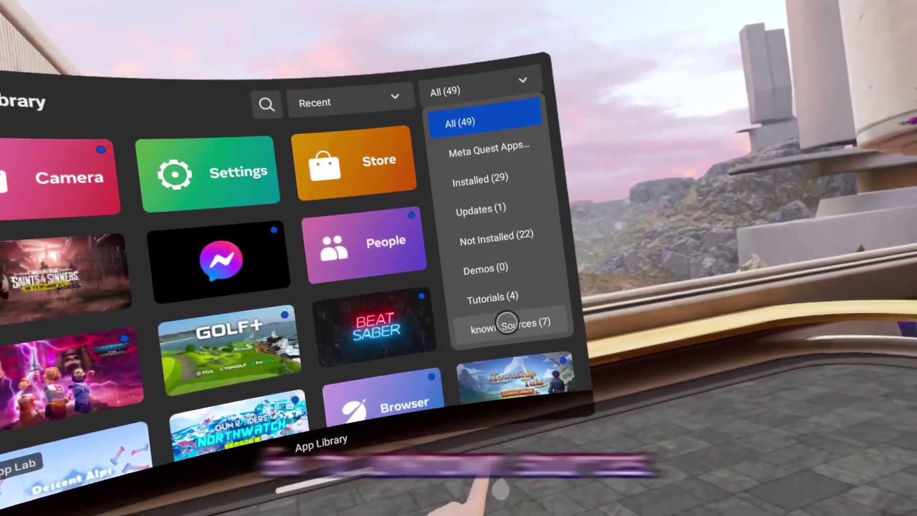
left_click(507, 323)
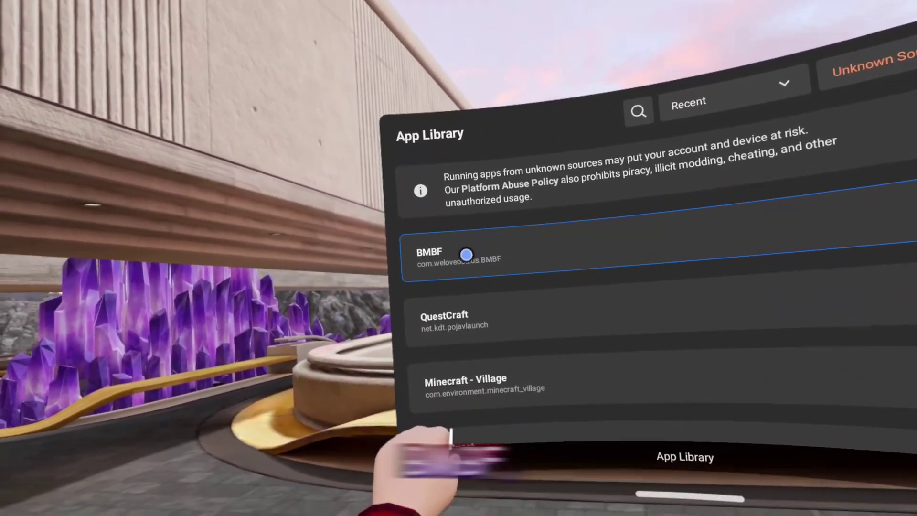
left_click(420, 268)
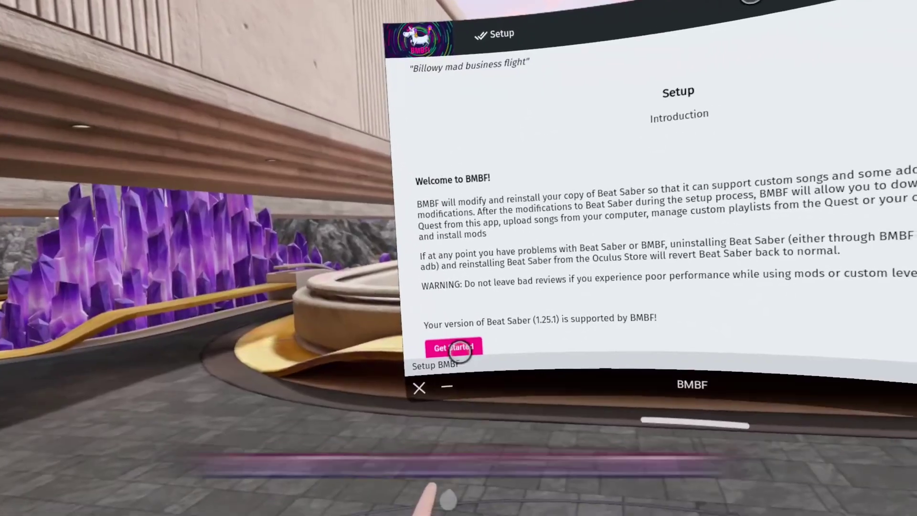
Start BMBF setup and uninstall the stock Beat Saber.
left_click(460, 351)
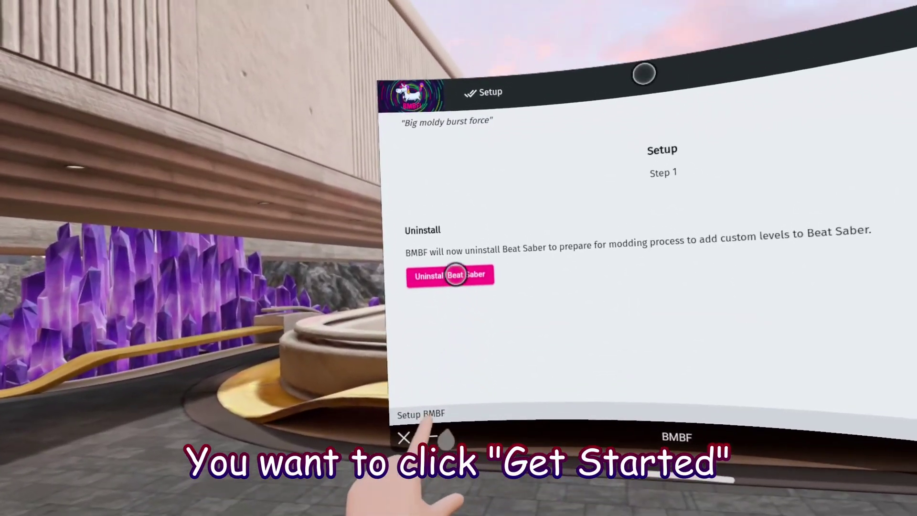
left_click(446, 280)
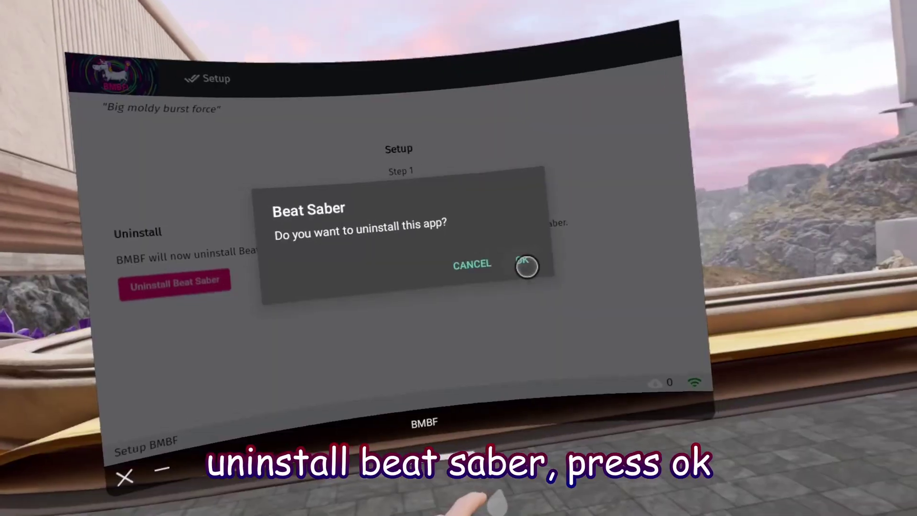
left_click(527, 266)
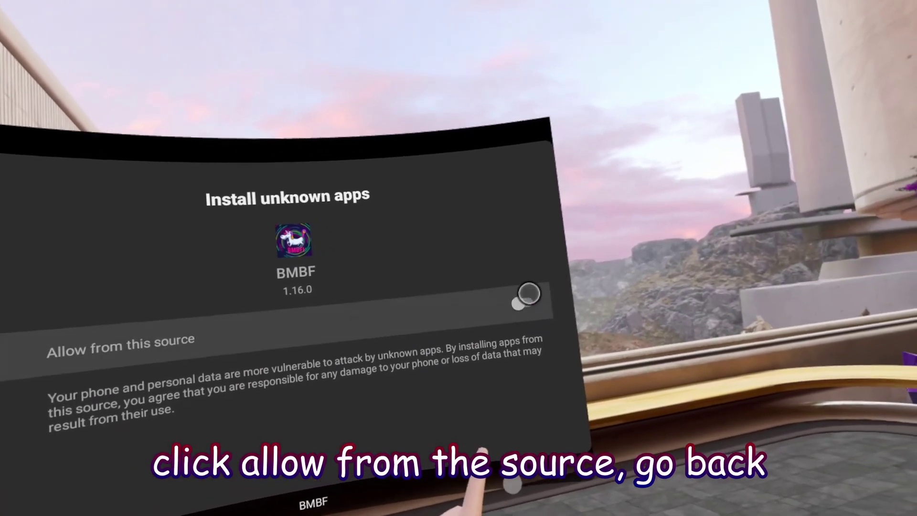
Allow unknown-app installs, install the modded Beat Saber, and dismiss the installer warning.
left_click(528, 297)
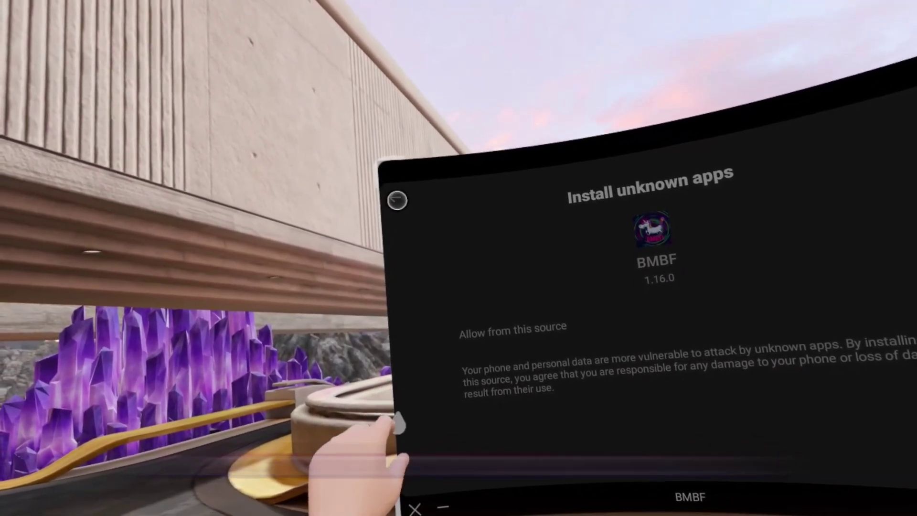
left_click(397, 200)
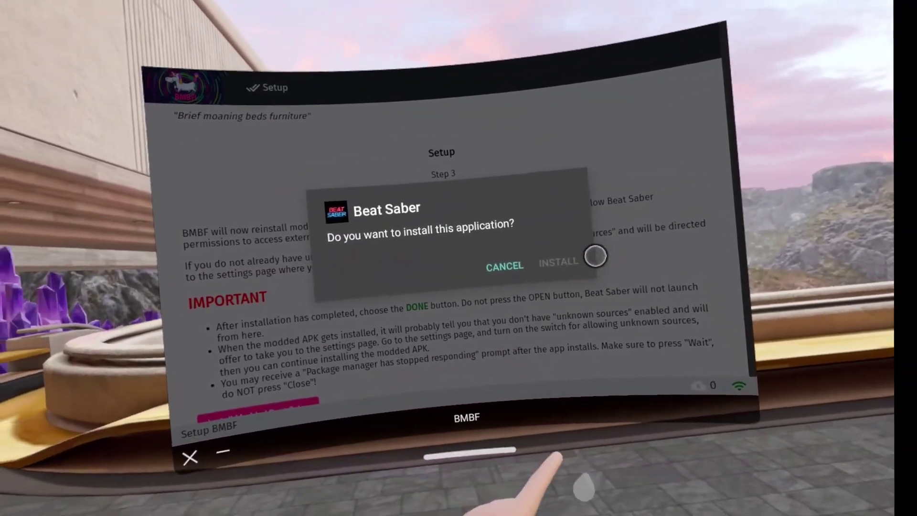
left_click(525, 259)
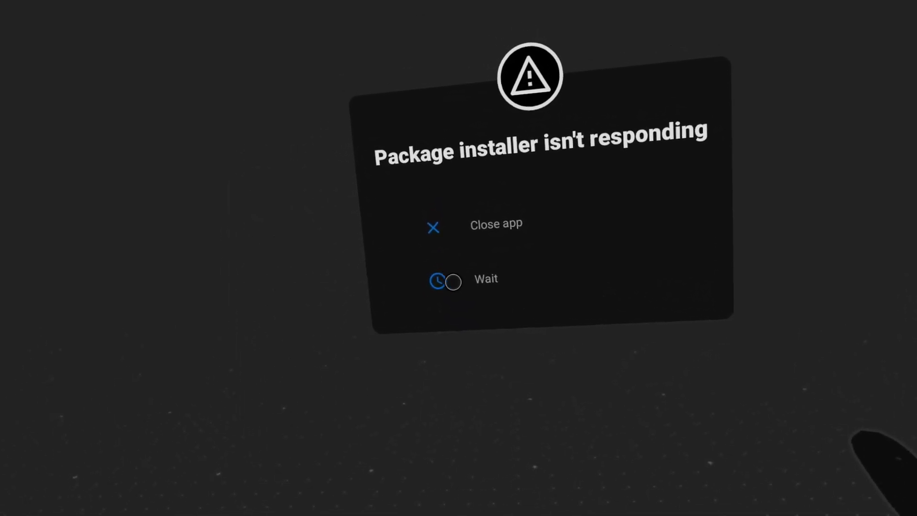
left_click(463, 273)
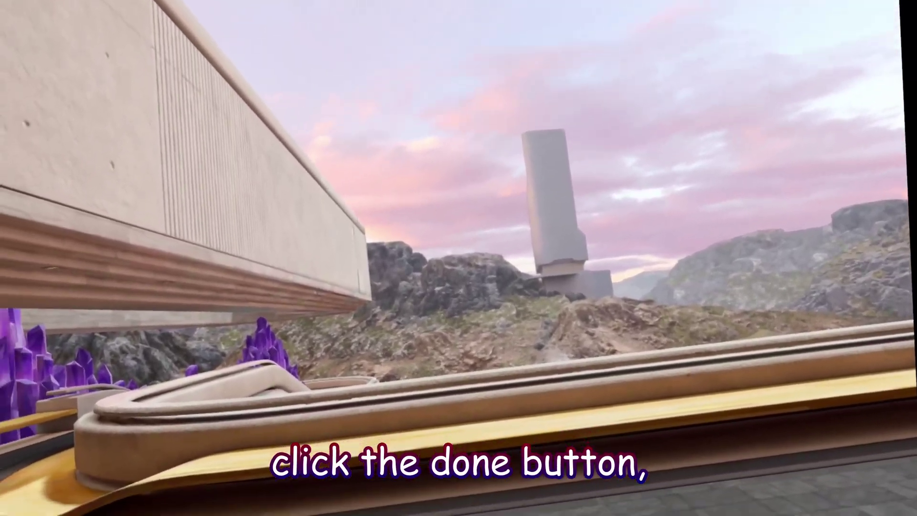
key("super")
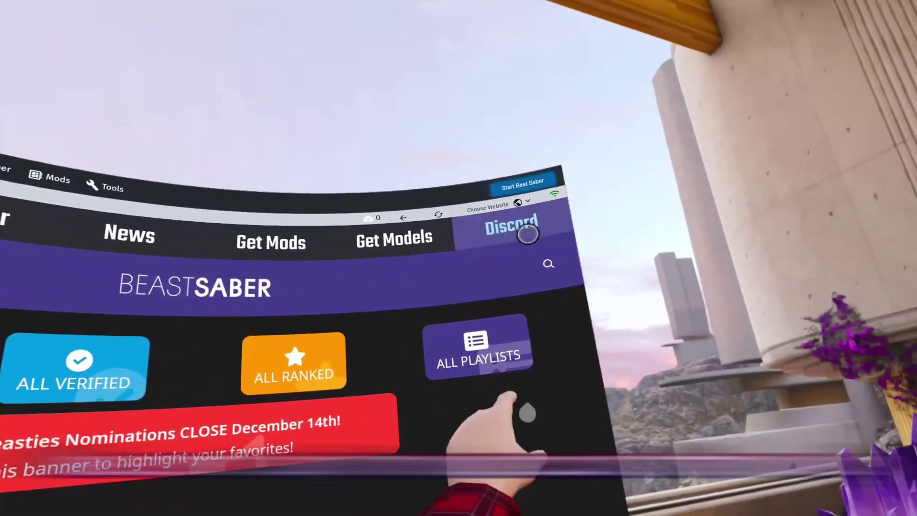
Open the modding Discord's quest-mods-1-25-1 channel and queue the BeatTogether .qmod.
left_click(528, 234)
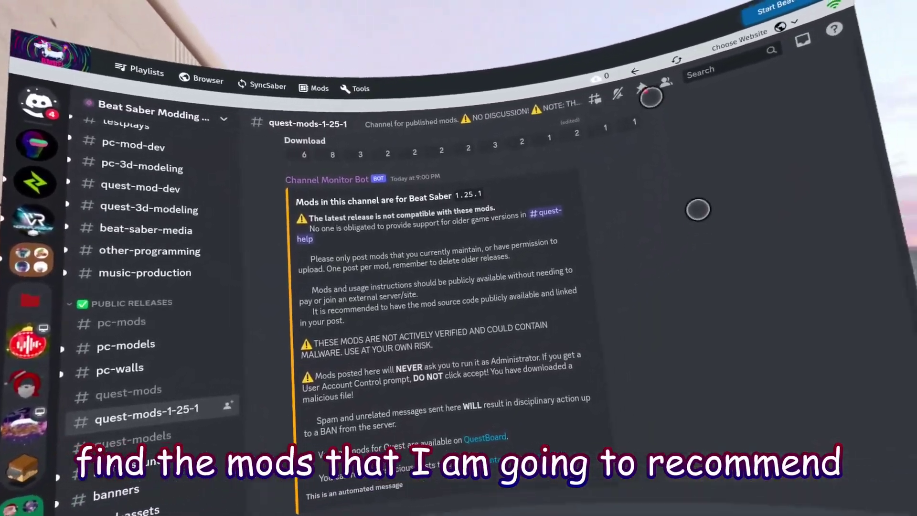
scroll(583, 278, "up", 3)
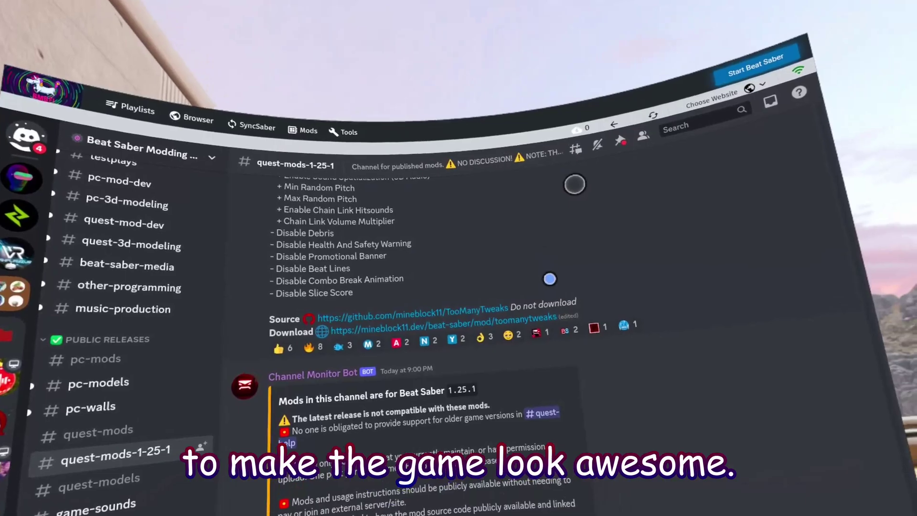
scroll(603, 184, "up", 5)
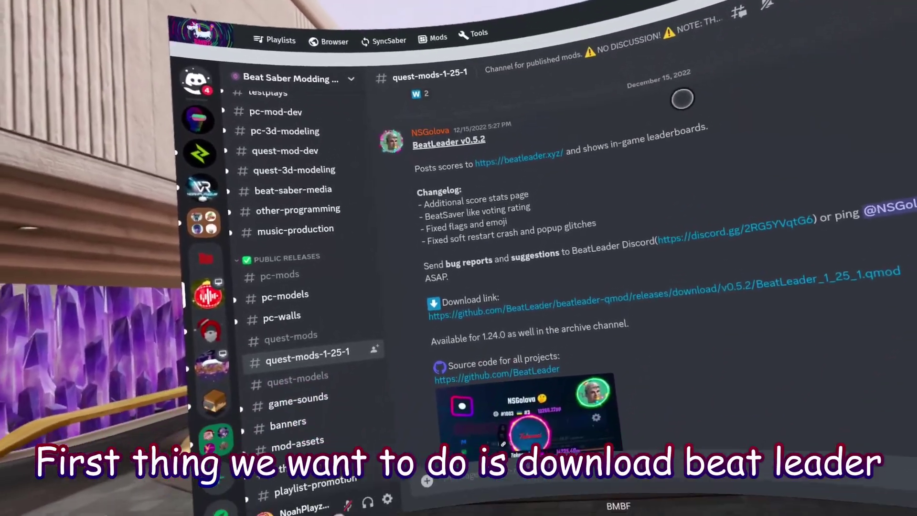
scroll(669, 142, "up", 5)
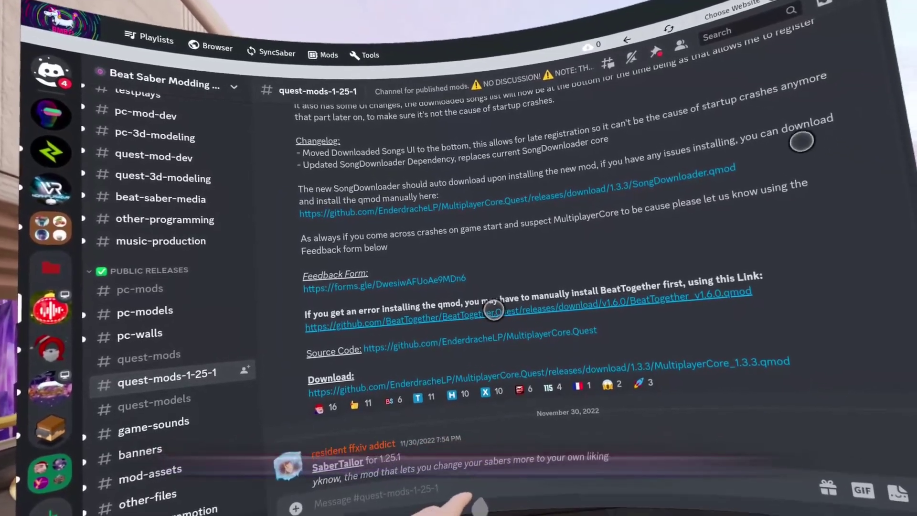
left_click(493, 311)
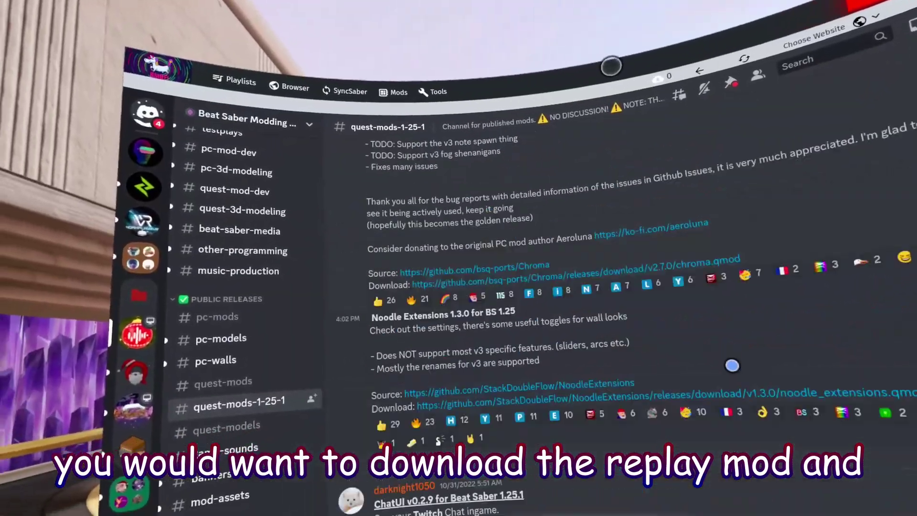
scroll(732, 366, "up", 2)
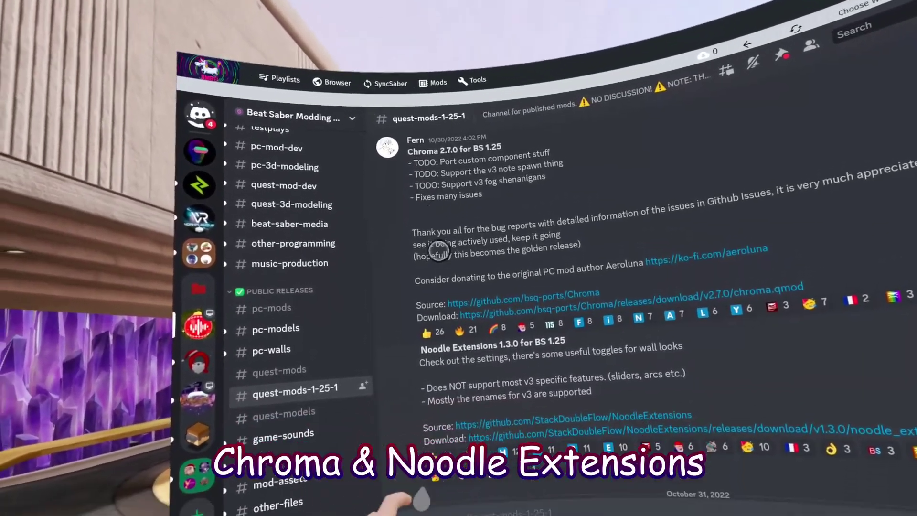
scroll(824, 300, "down", 10)
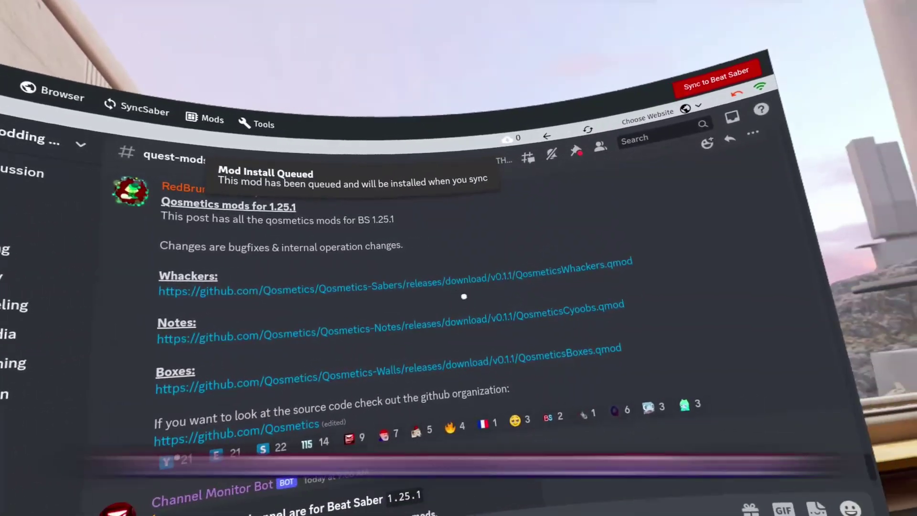
Queue the Qosmetics and AnyTweaks .qmod mods for installation.
left_click(588, 281)
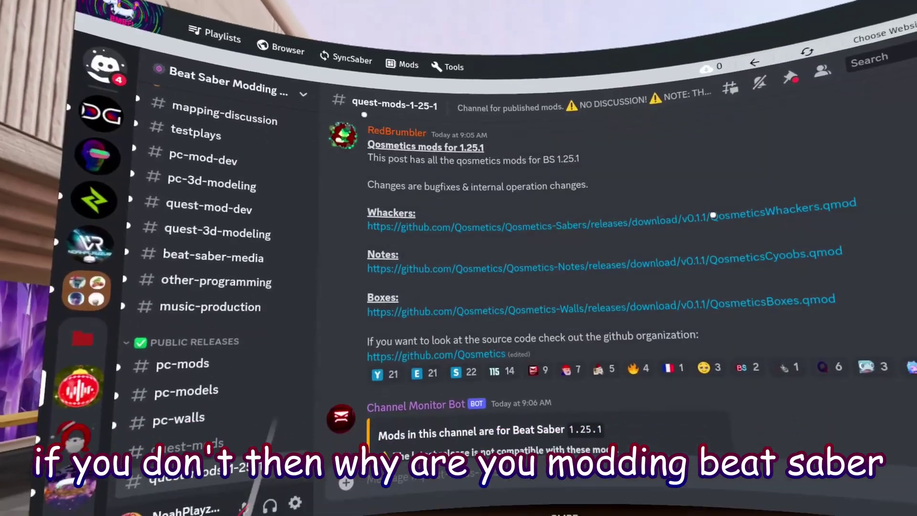
scroll(475, 139, "down", 2)
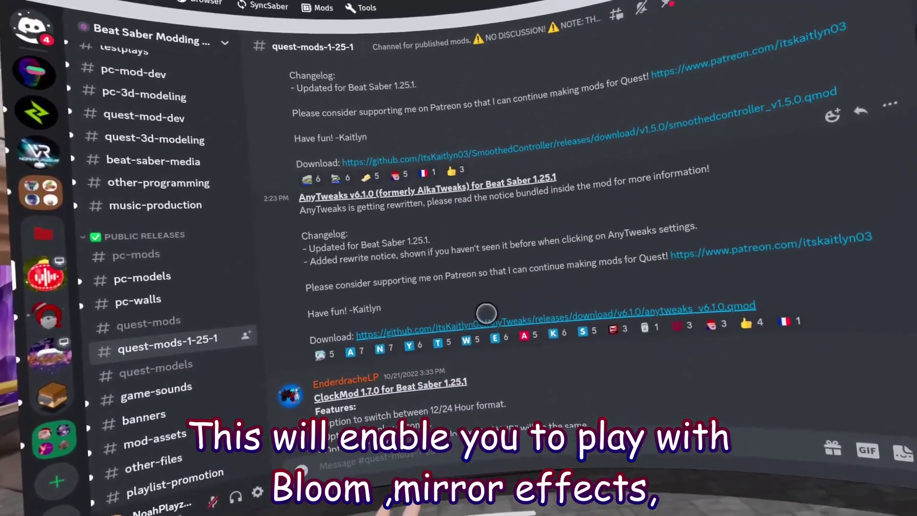
left_click(444, 292)
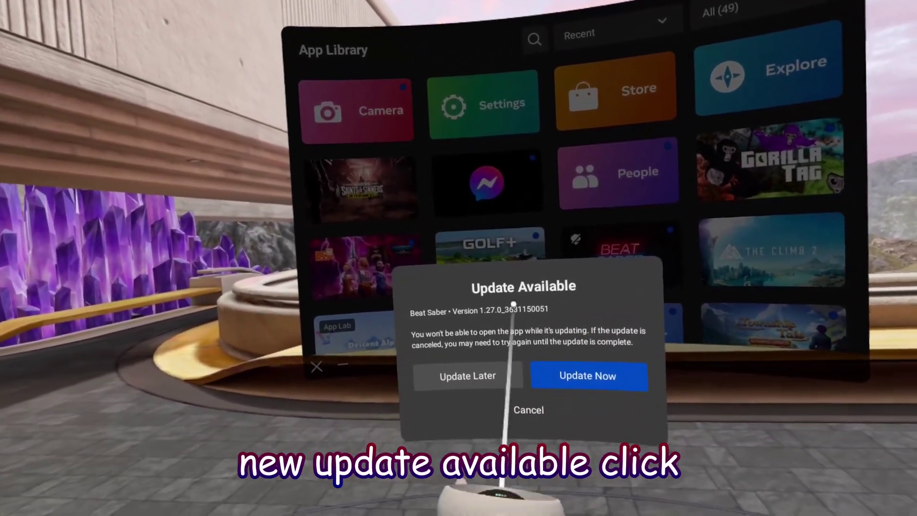
Launch Beat Saber with Update Later, open the modded app, and allow file access.
left_click(468, 376)
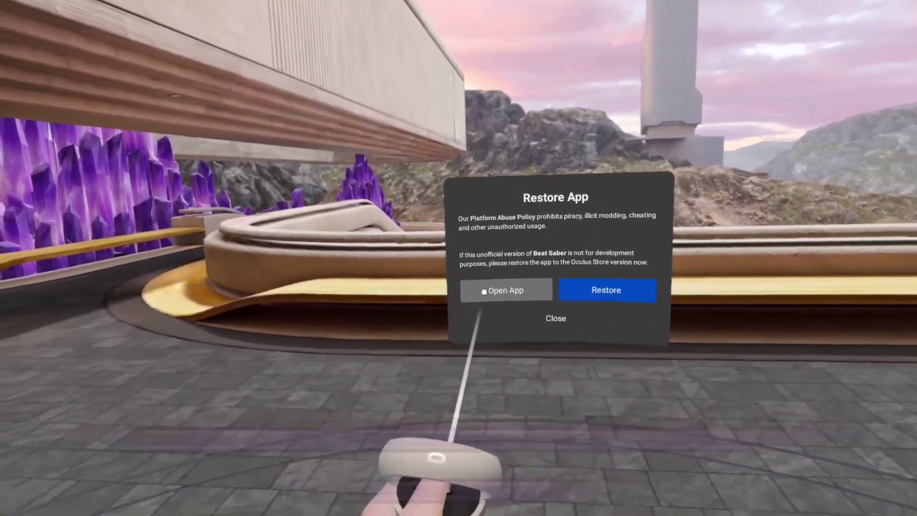
left_click(484, 292)
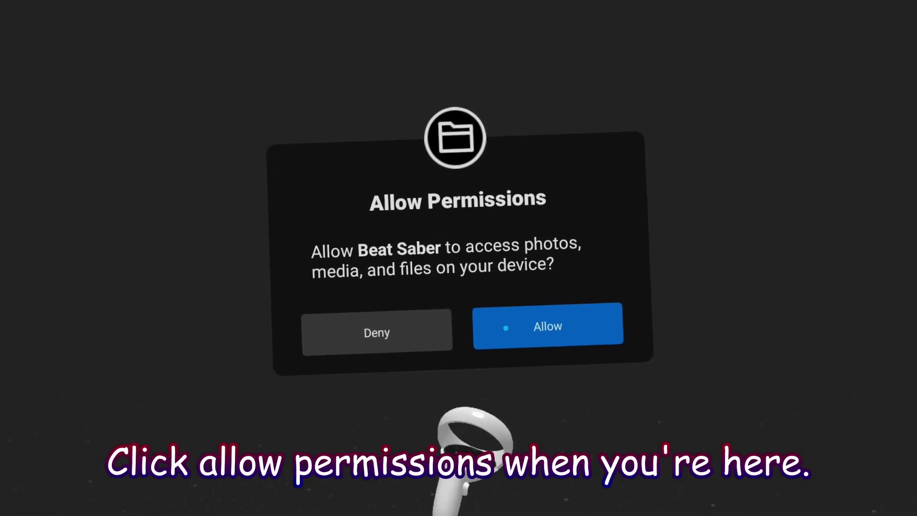
left_click(506, 327)
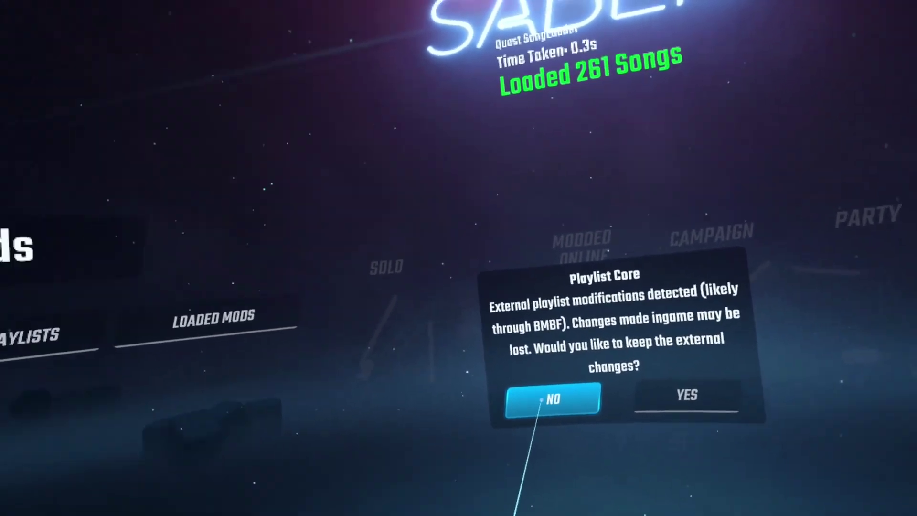
Decline the Playlist Core external changes, then open Mod Settings to list installed mods.
left_click(472, 364)
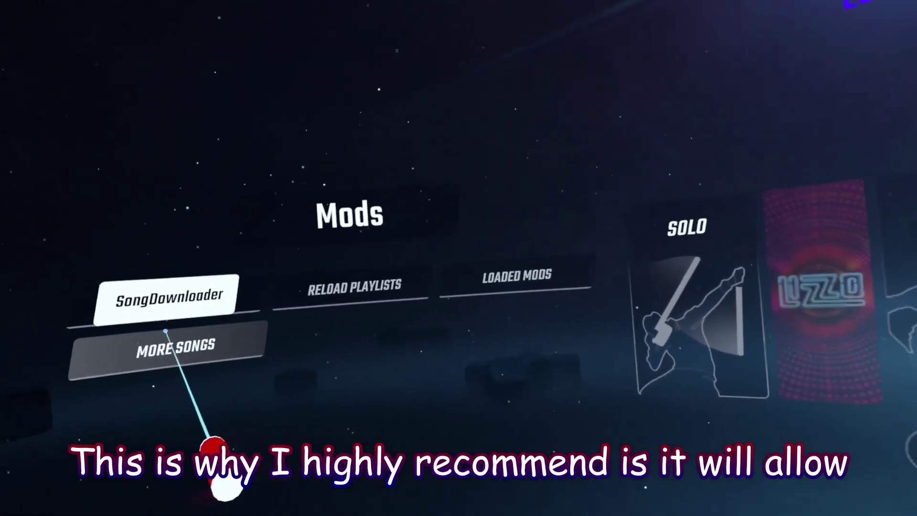
left_click(293, 355)
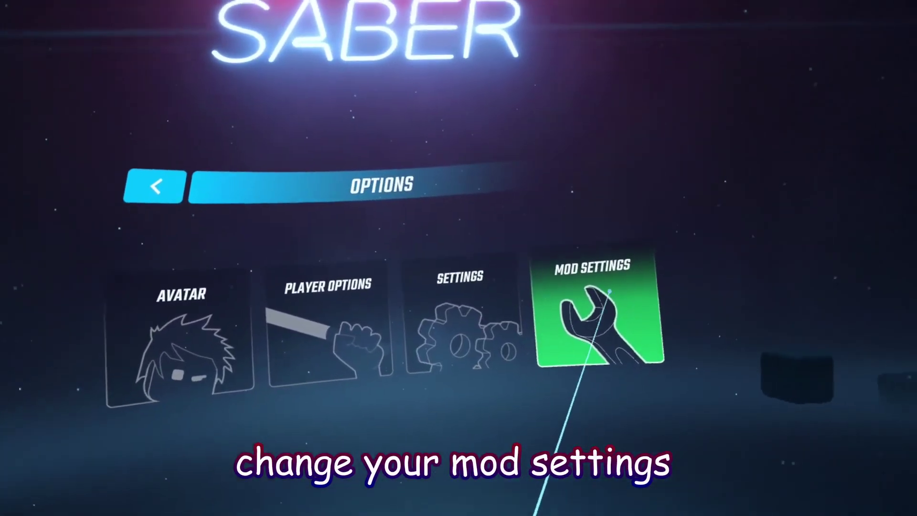
left_click(610, 291)
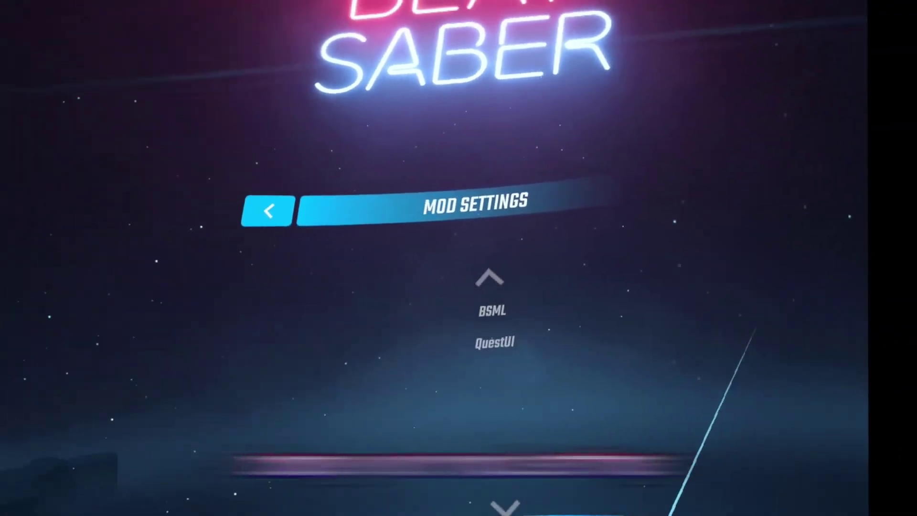
left_click(391, 305)
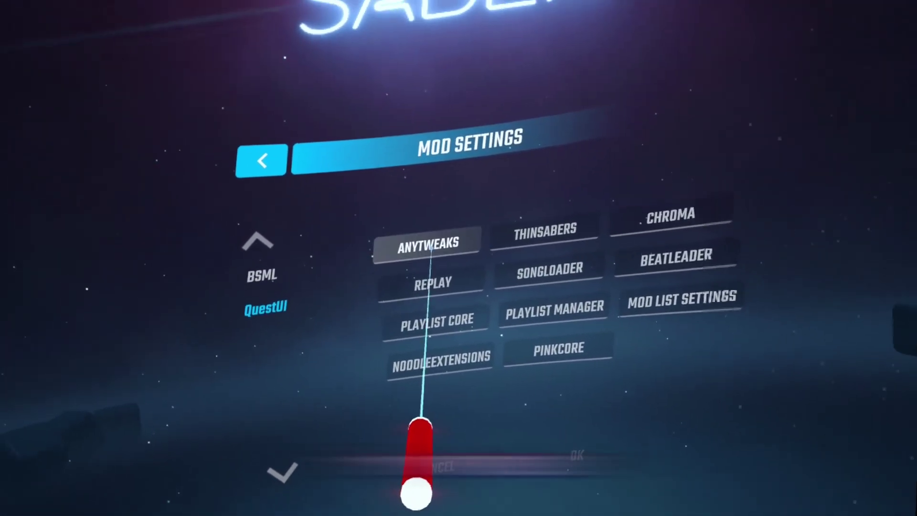
In AnyTweaks graphics settings, keep refresh rate at 90 and lower resolution from 1.10 to 1.05.
left_click(395, 217)
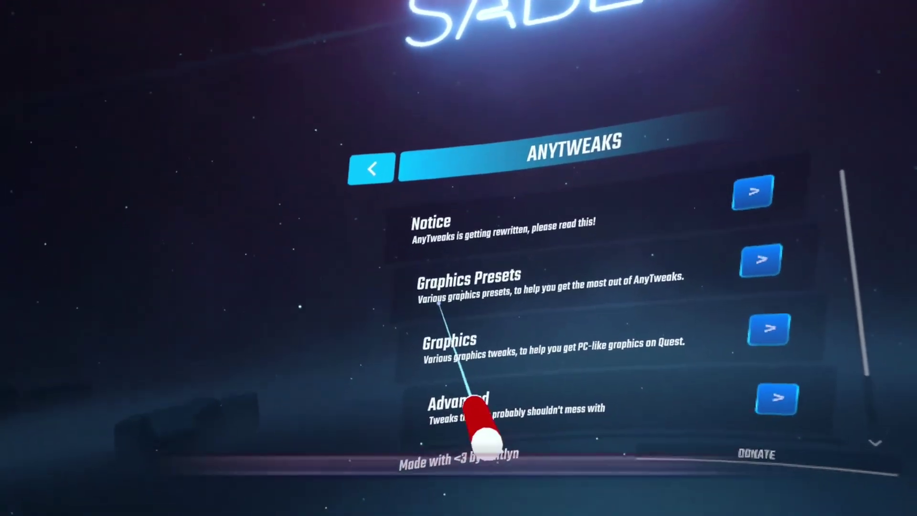
left_click(631, 279)
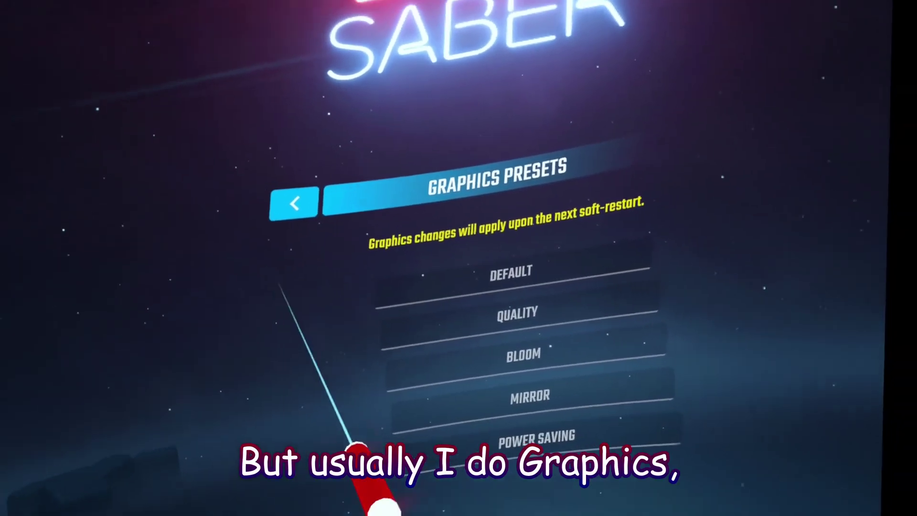
left_click(237, 171)
left_click(691, 328)
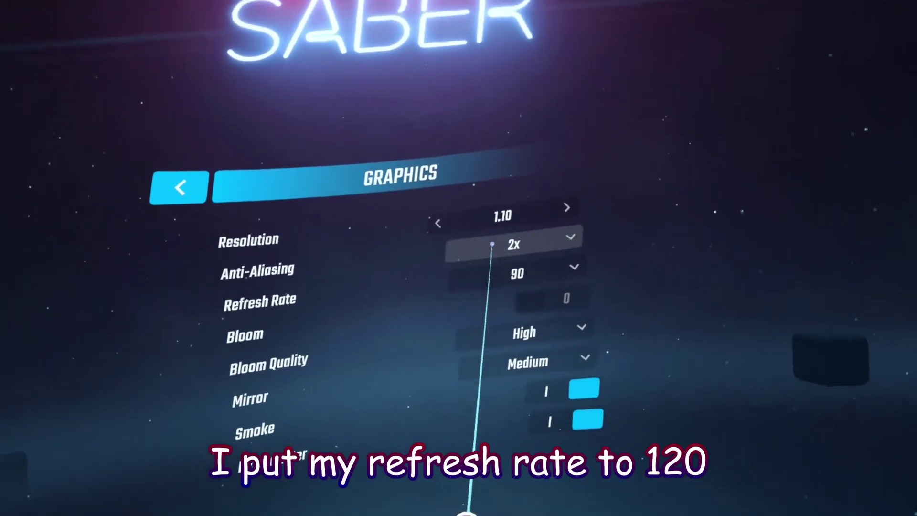
left_click(573, 245)
left_click(554, 303)
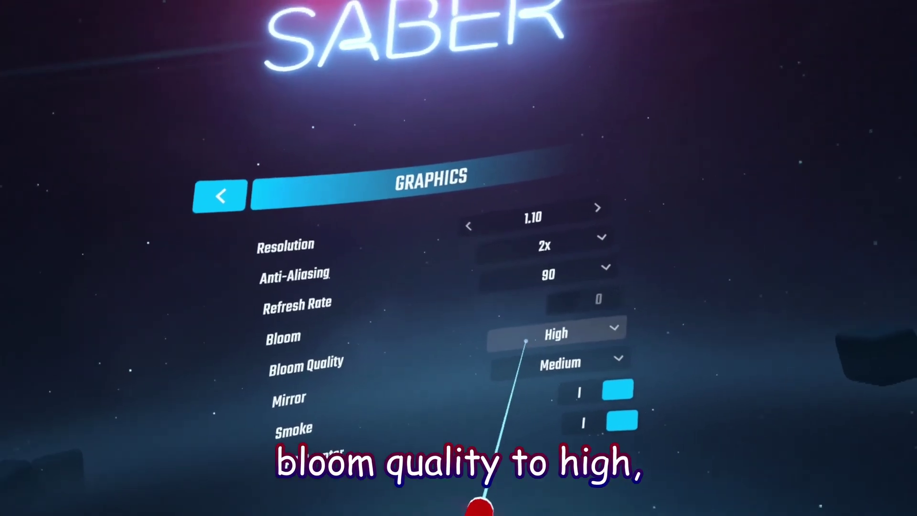
left_click(469, 225)
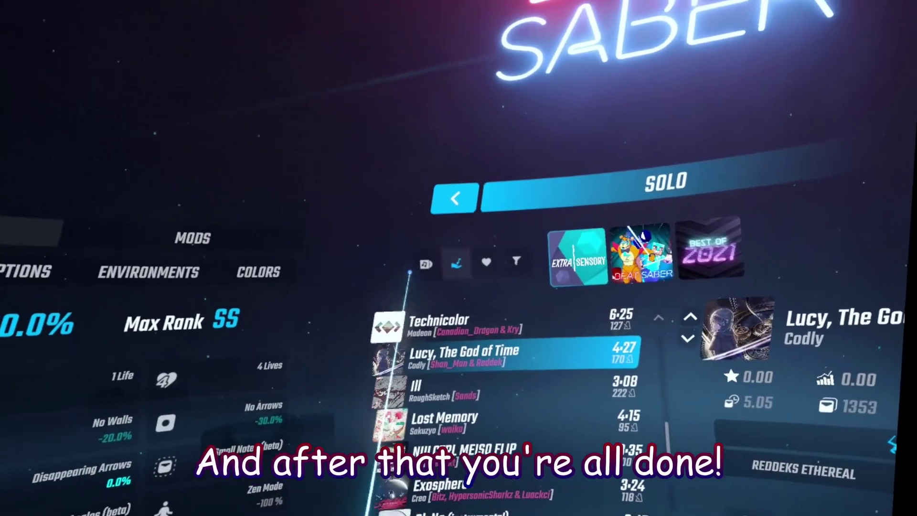
Leave the Solo song list and go back to Beat Saber's main menu.
left_click(455, 198)
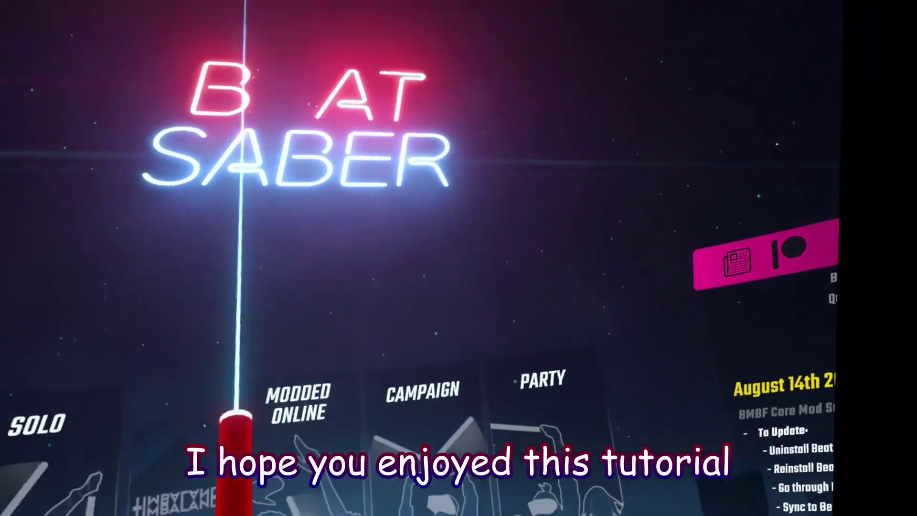